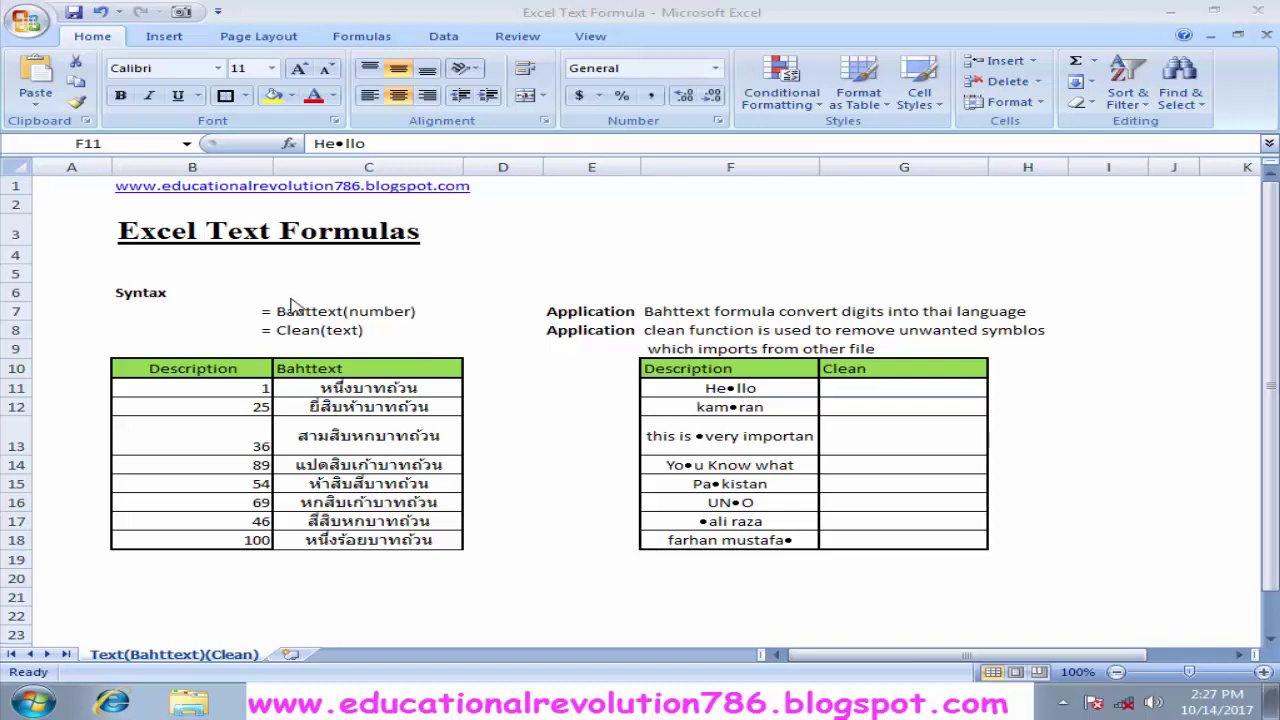
- Look over the BAHTTEXT and CLEAN syntax notes below the sheet title
left_click(157, 228)
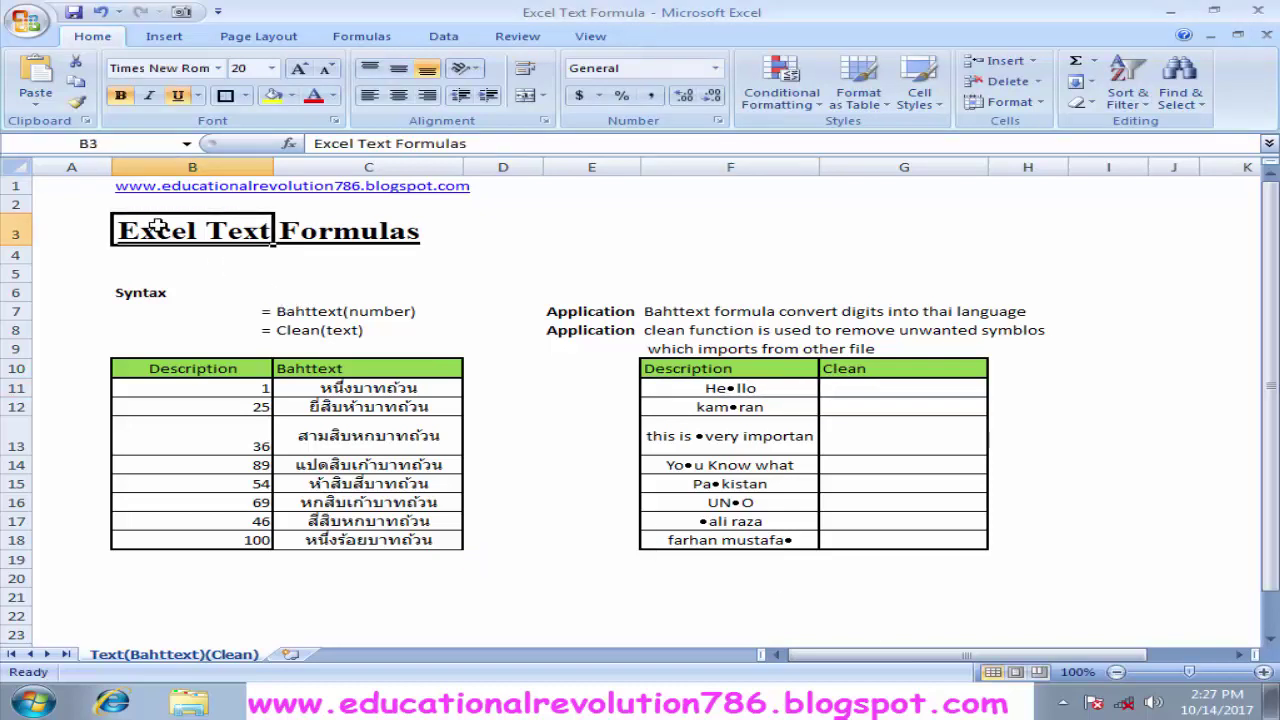
key("Down")
key("Down")
key("Down")
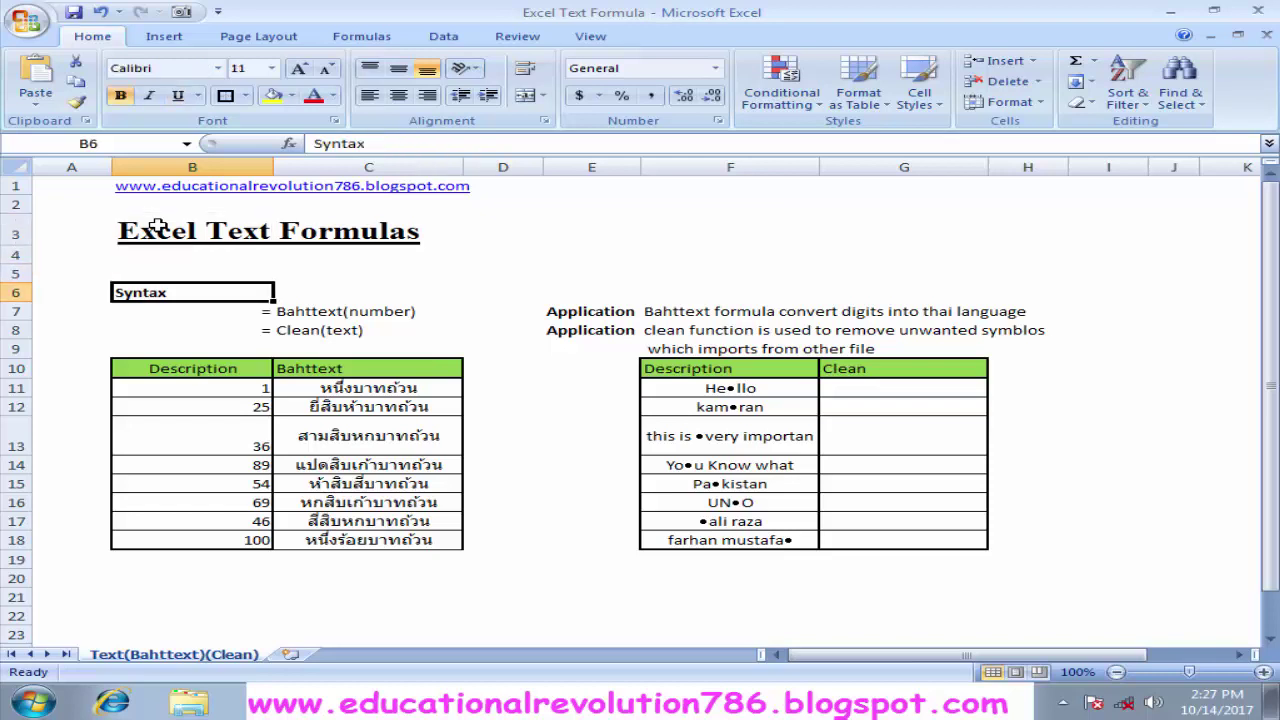
key("Down")
key("Right")
key("Down")
key("Up")
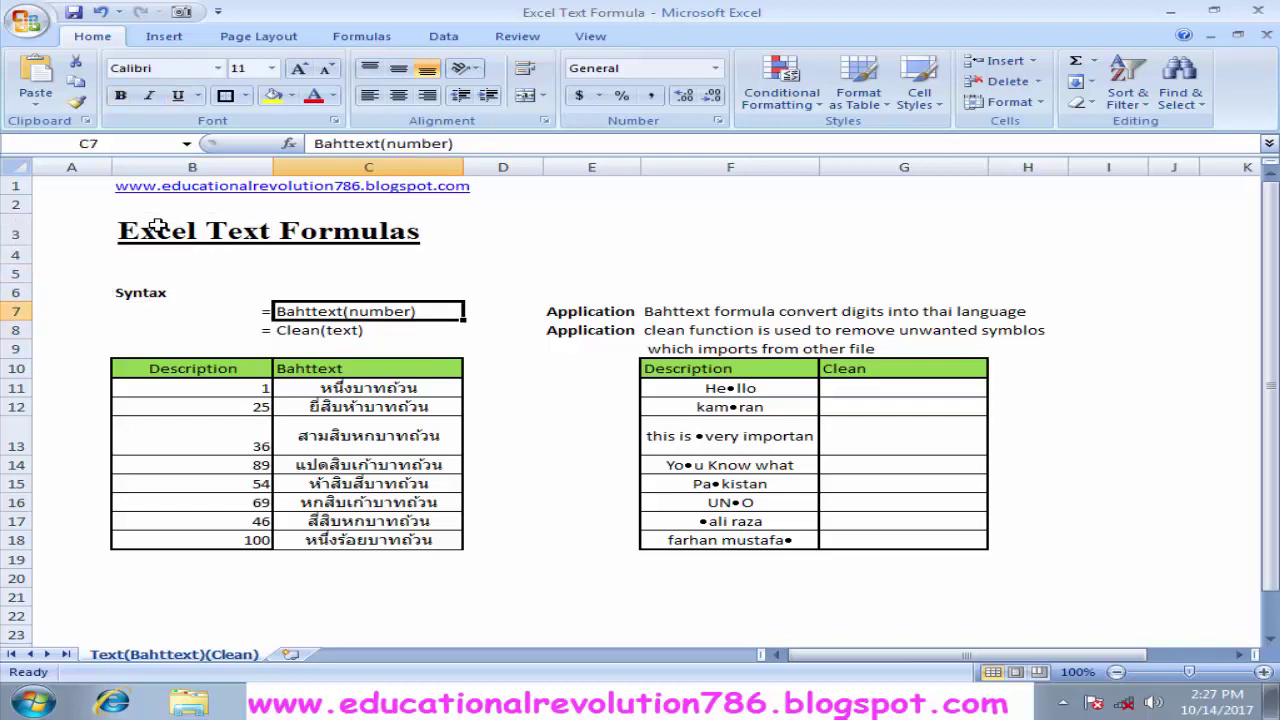
key("Down")
key("Up")
key("Up")
key("Up")
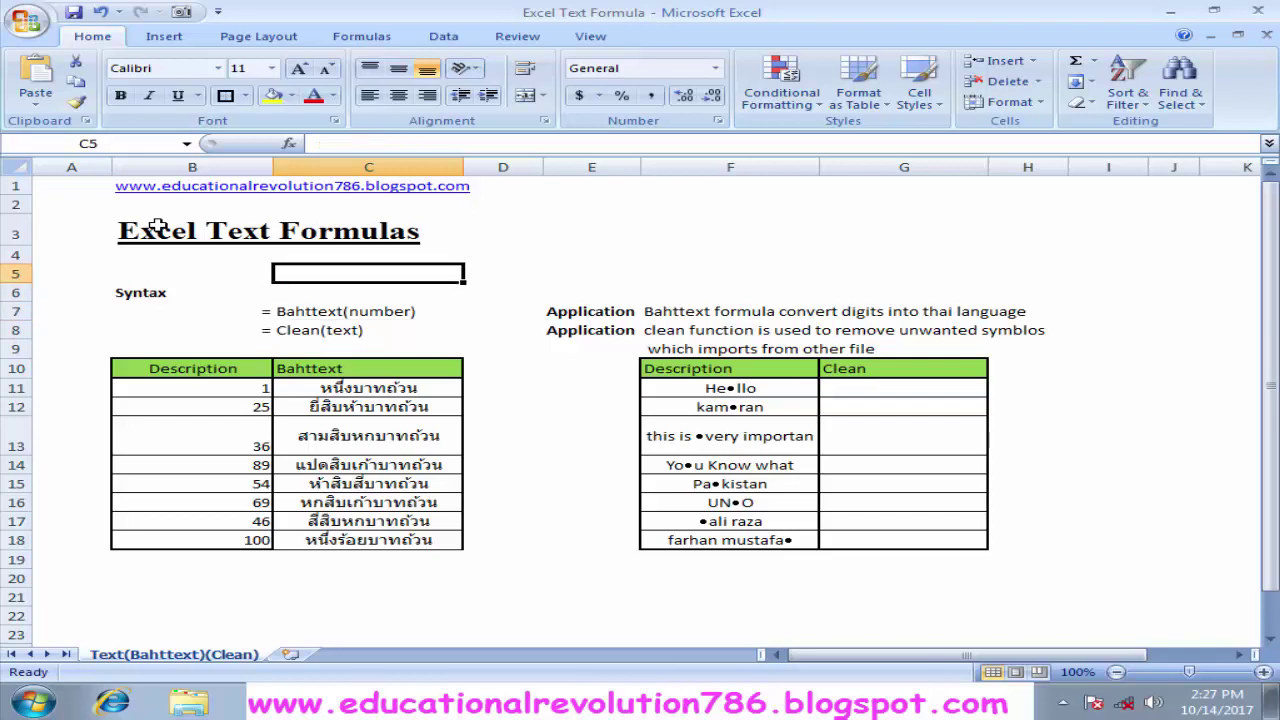
key("Right")
key("Right")
key("Right")
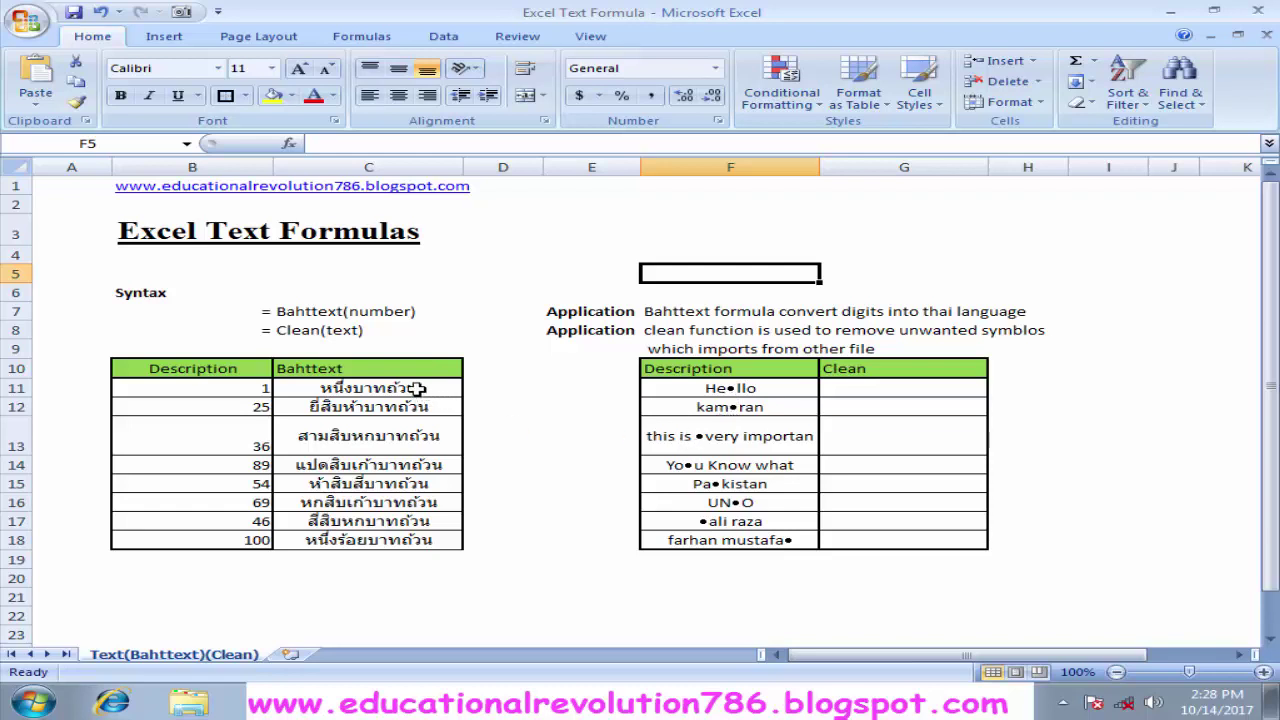
- Clear the existing Thai text results from C11:C18
left_click_drag(416, 388, 421, 538)
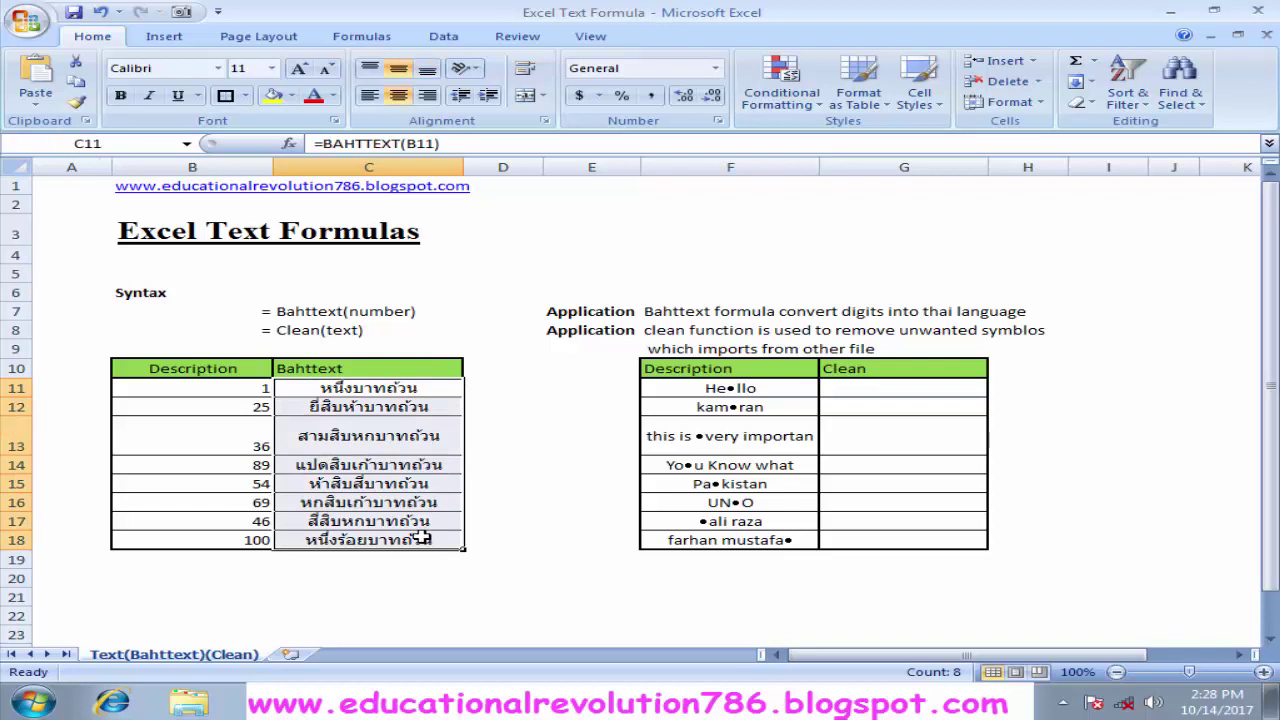
key("Delete")
key("Down")
key("Up")
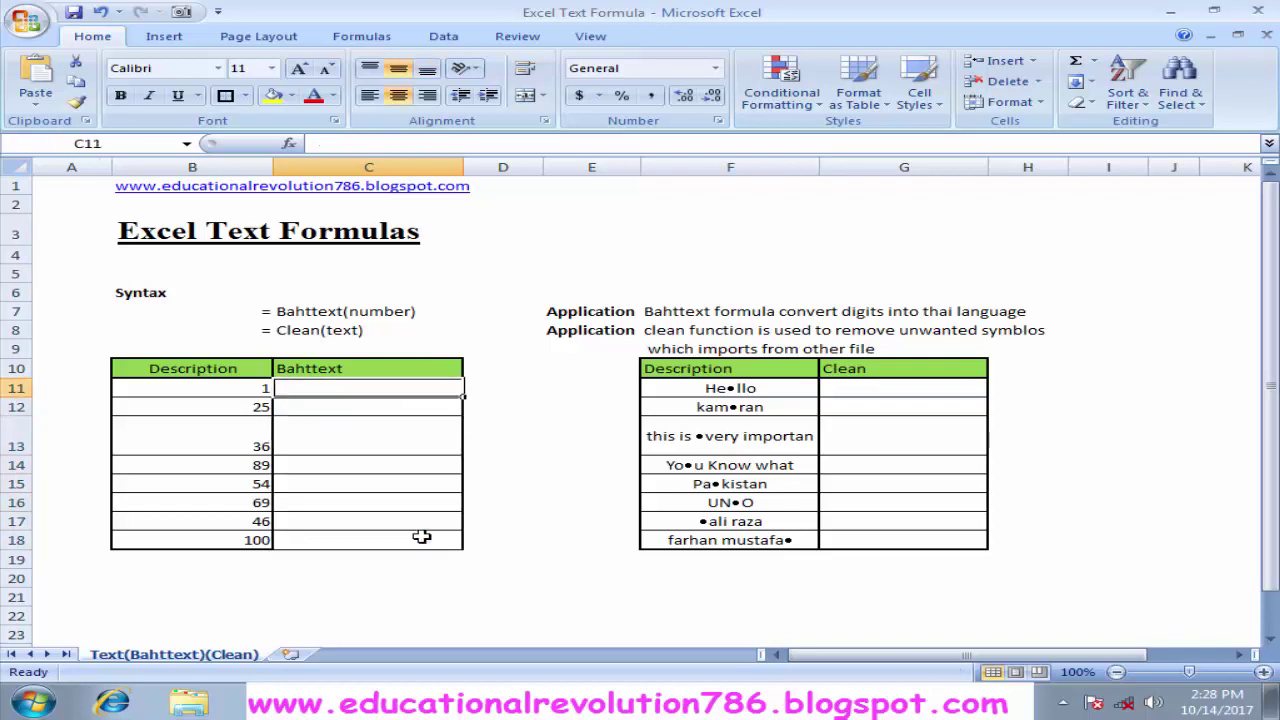
- Enter =BAHTTEXT(B11) in C11 so the 1 appears as Thai text
type("=bahttext")
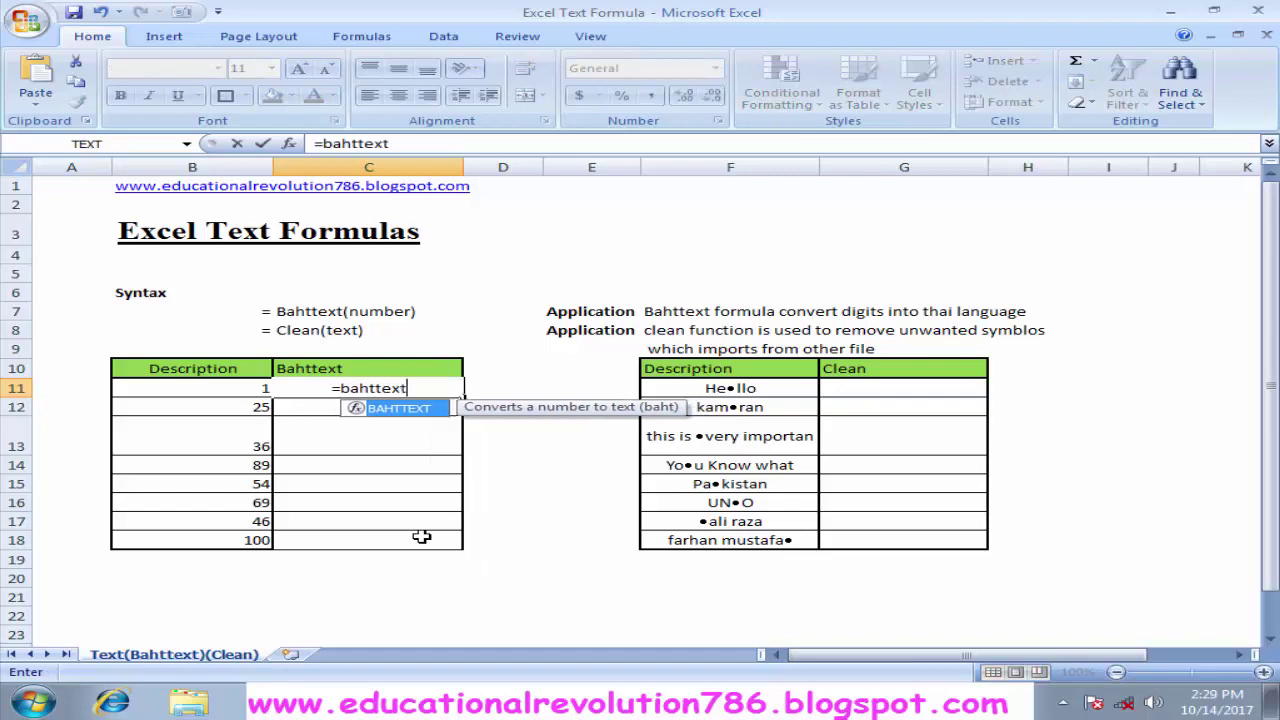
type("(")
key("Left")
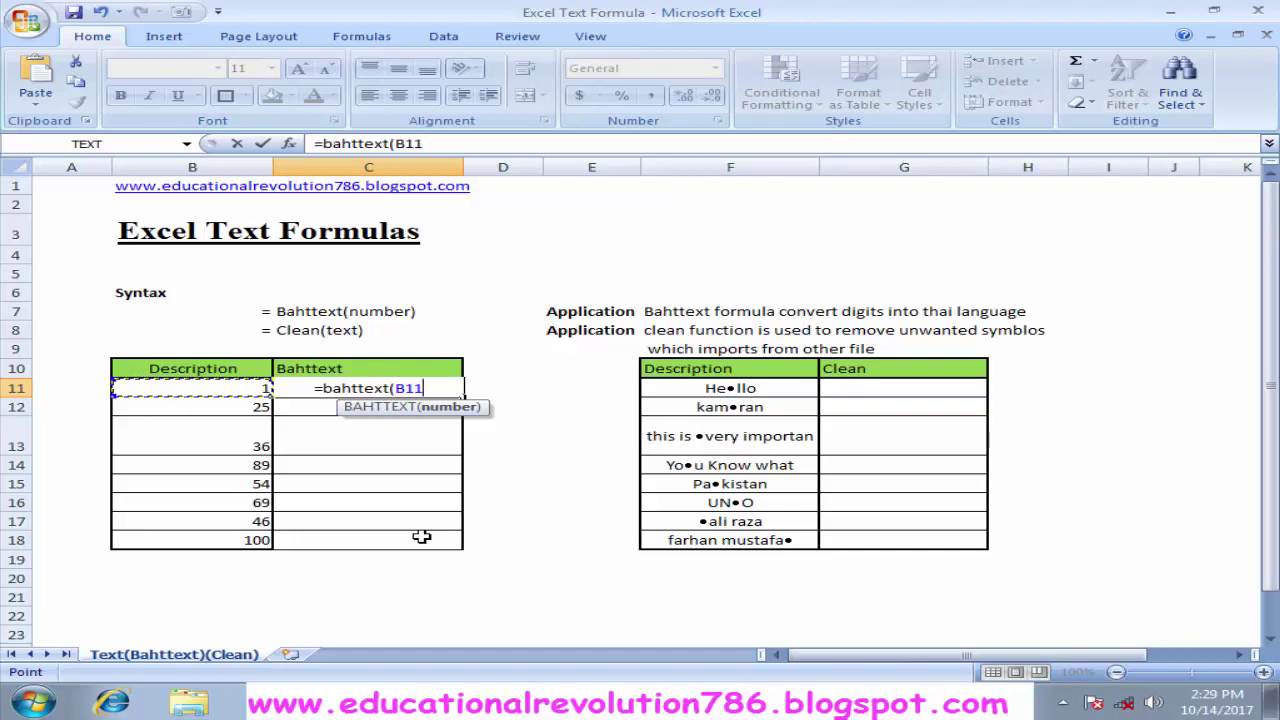
type(")")
key("Return")
key("Up")
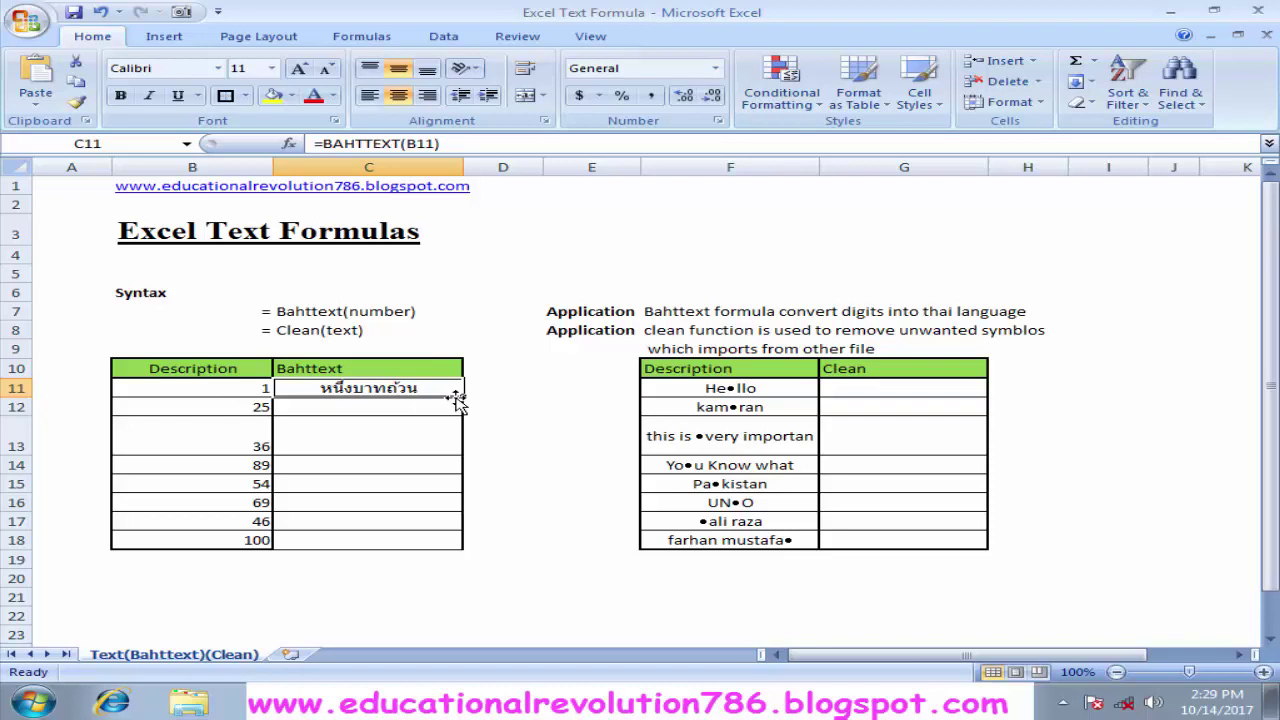
- Copy C11's BAHTTEXT formula down to C18 and review the Thai results
left_click_drag(461, 398, 452, 540)
left_click(475, 487)
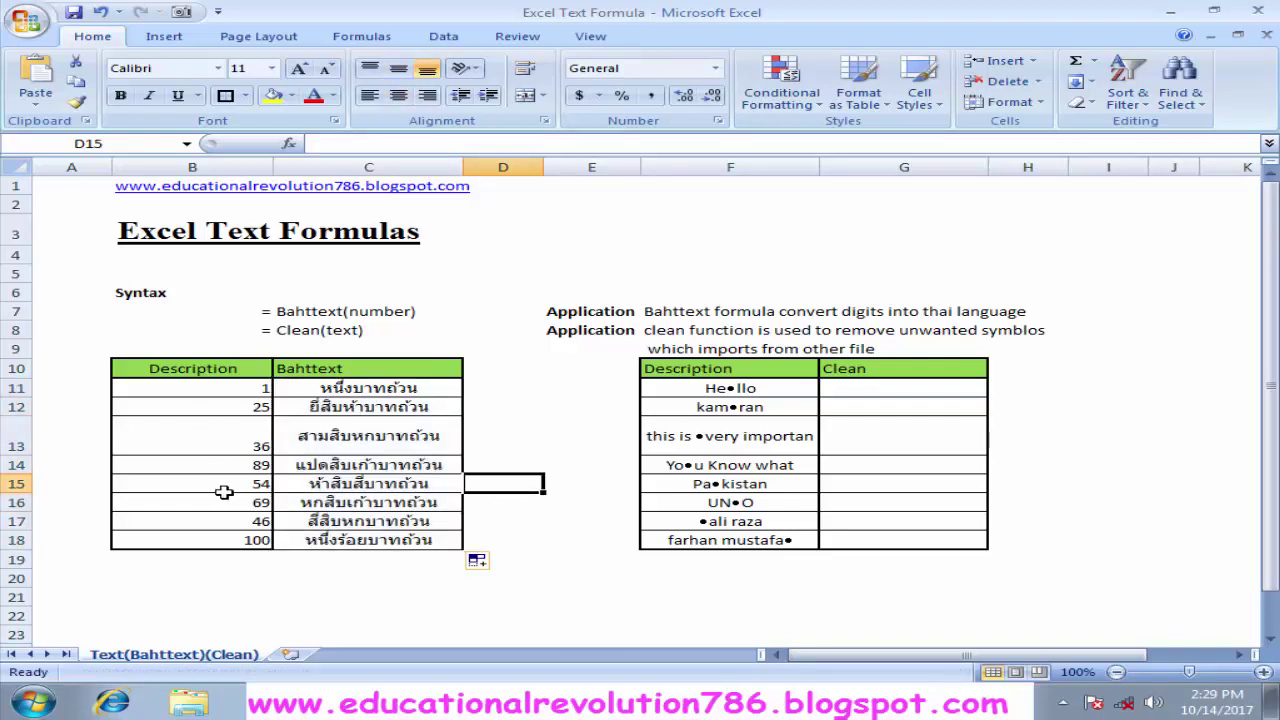
key("Left")
key("Up")
key("Up")
key("Up")
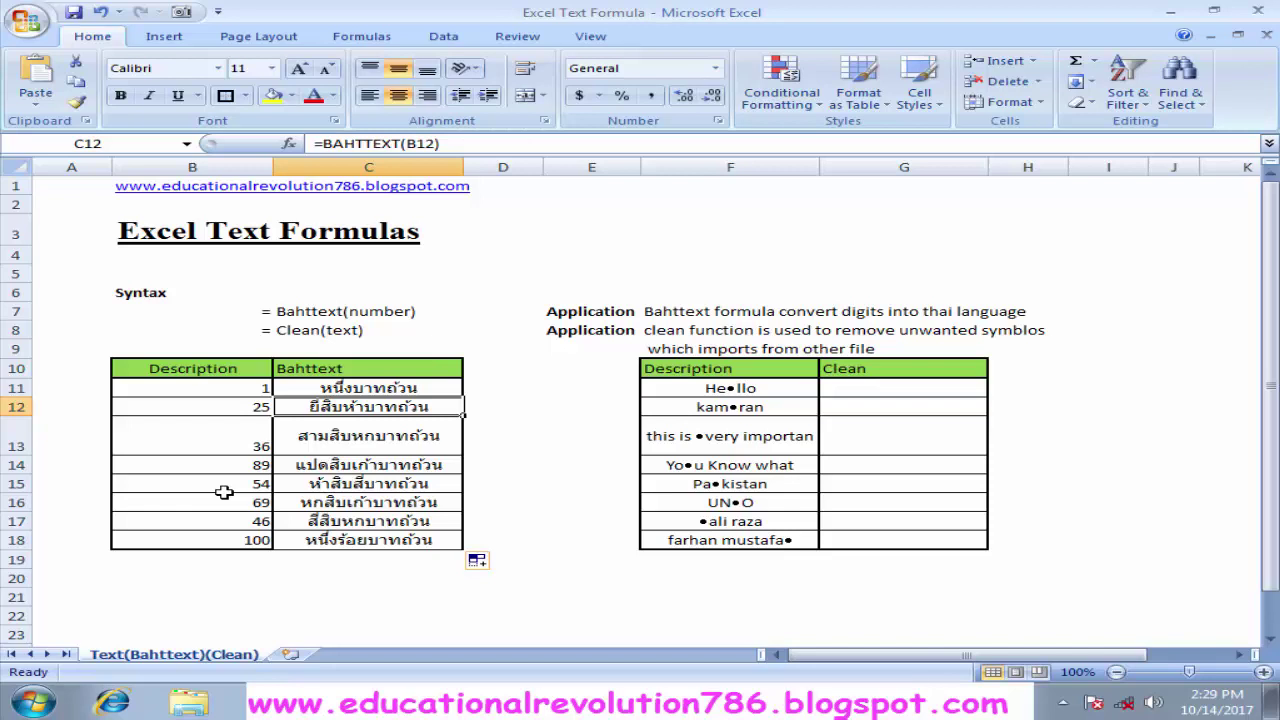
key("Up")
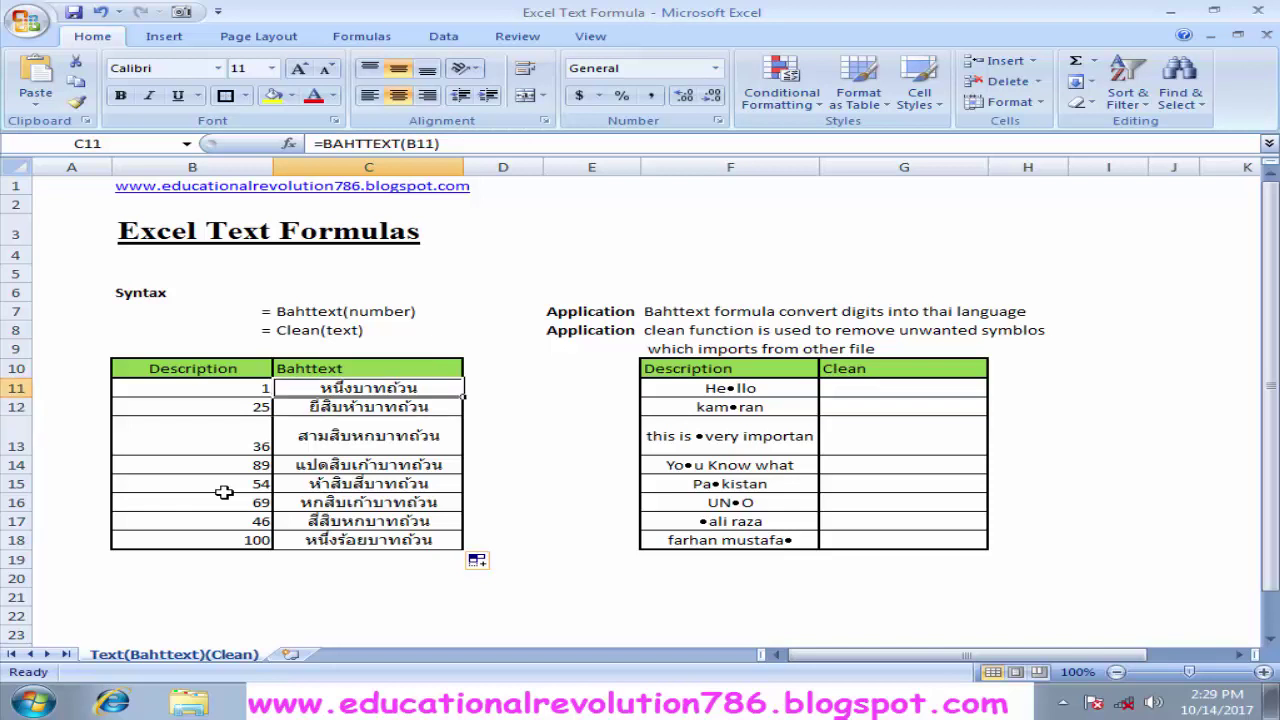
key("Right")
key("Right")
key("Right")
key("Right")
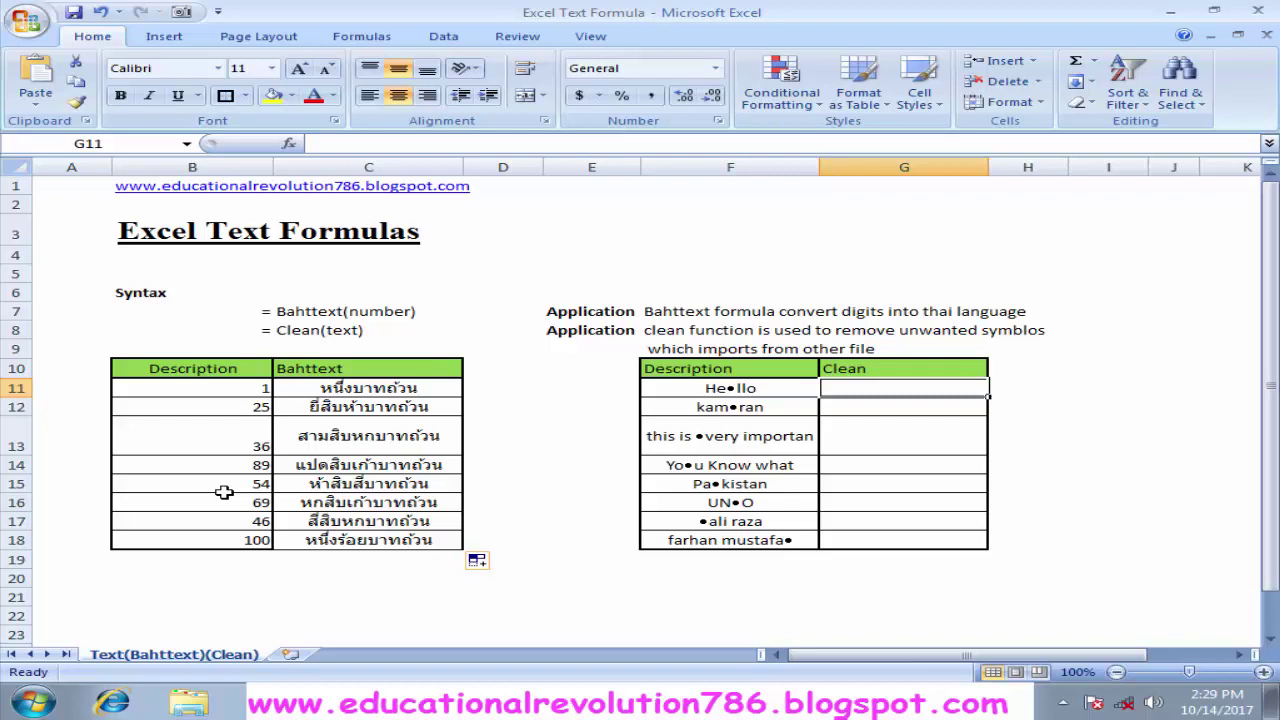
- Enter =CLEAN(F11) in G11 so He•llo displays as Hello
key("Left")
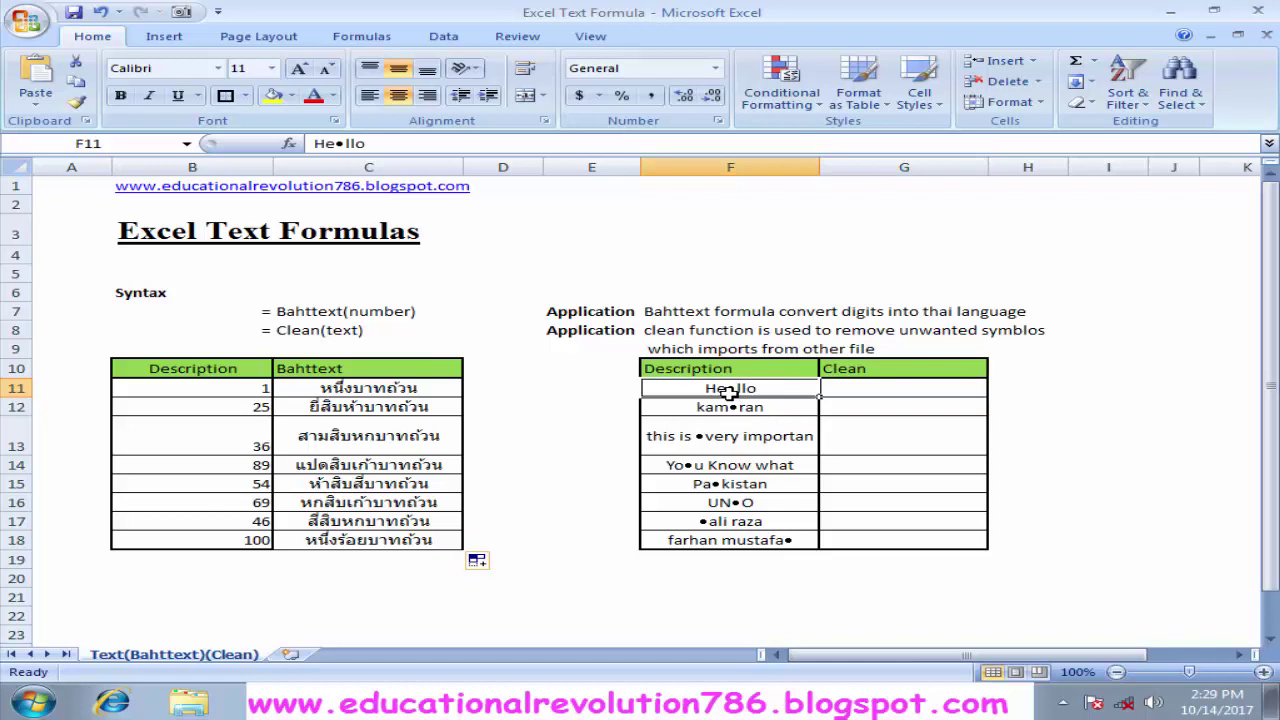
left_click(843, 394)
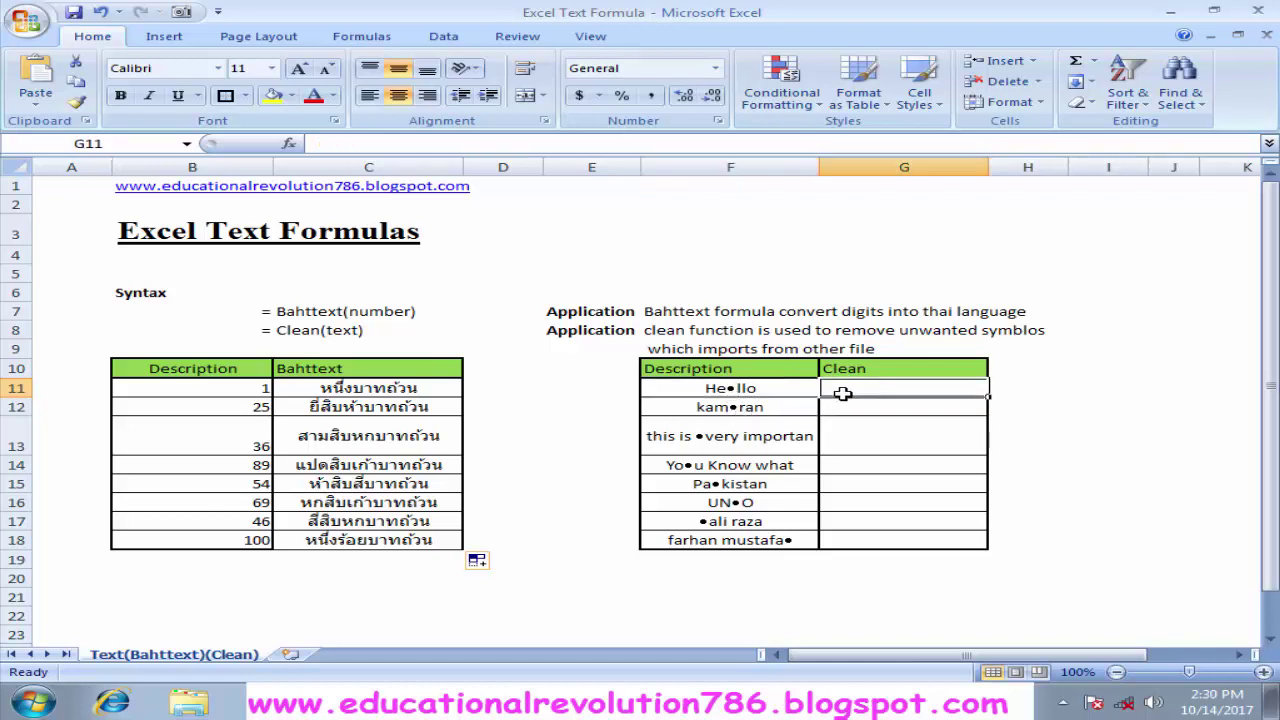
type("=")
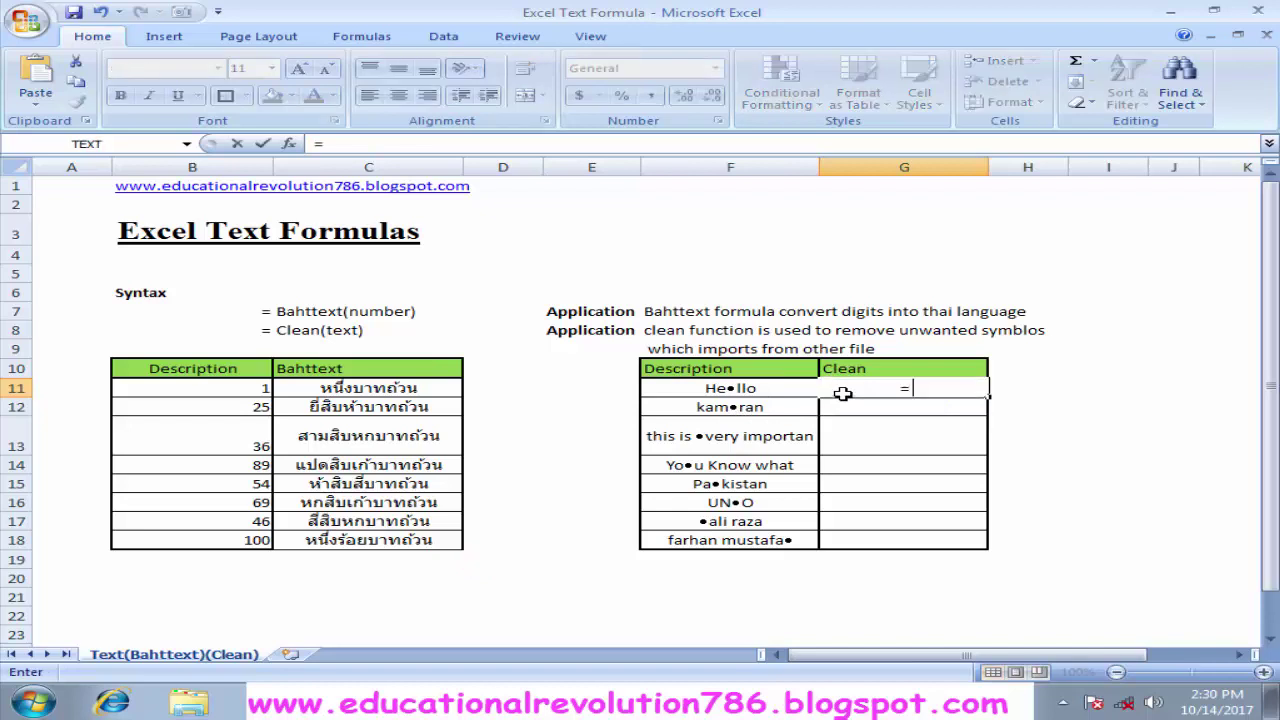
type("clea")
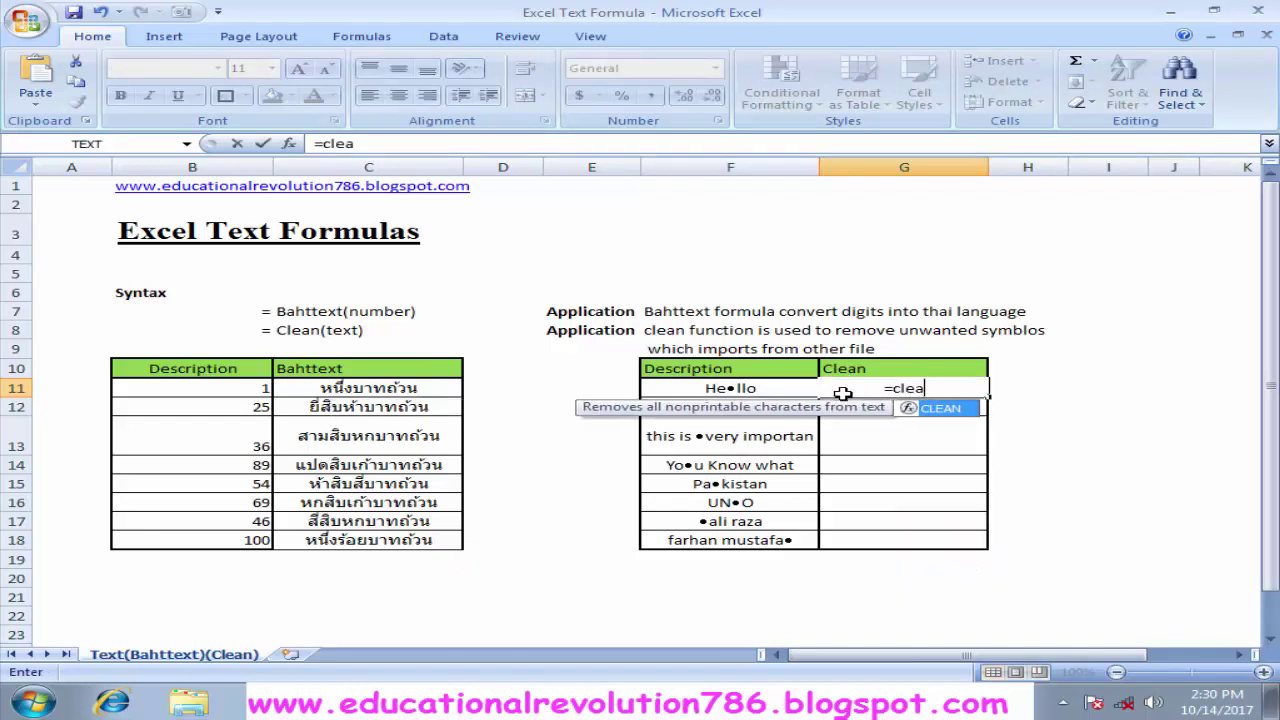
type("n(")
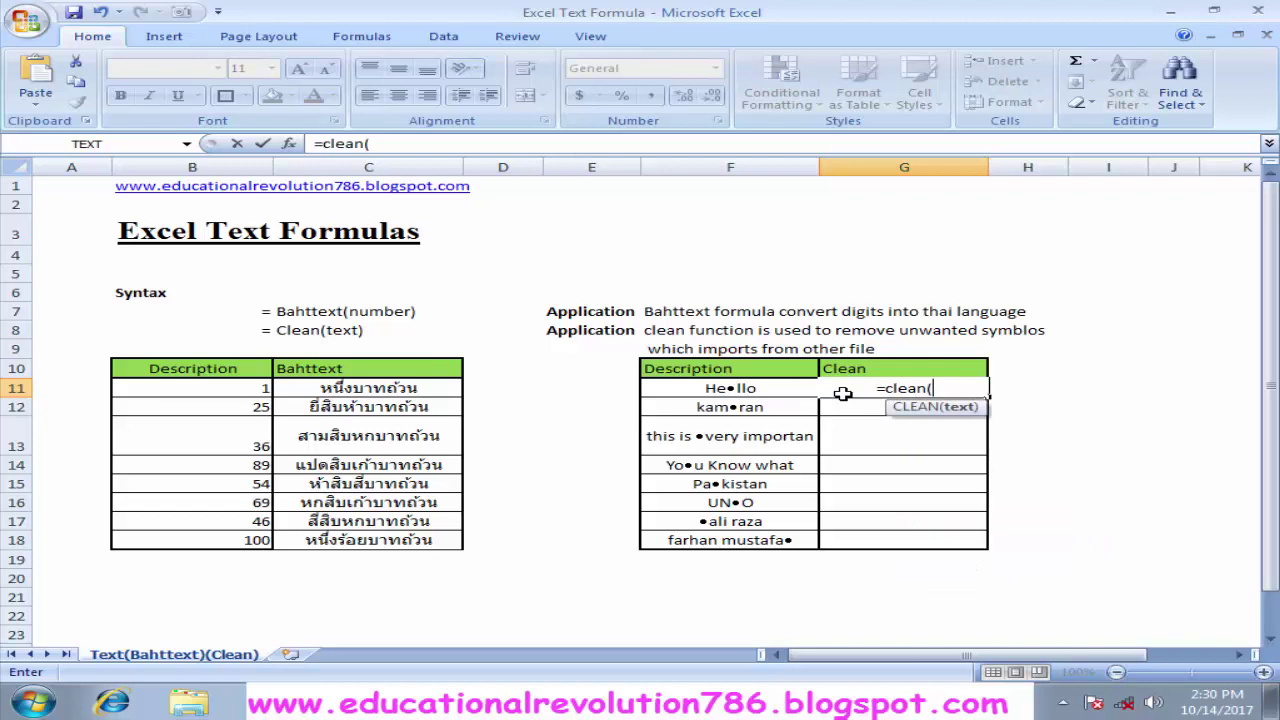
key("Left")
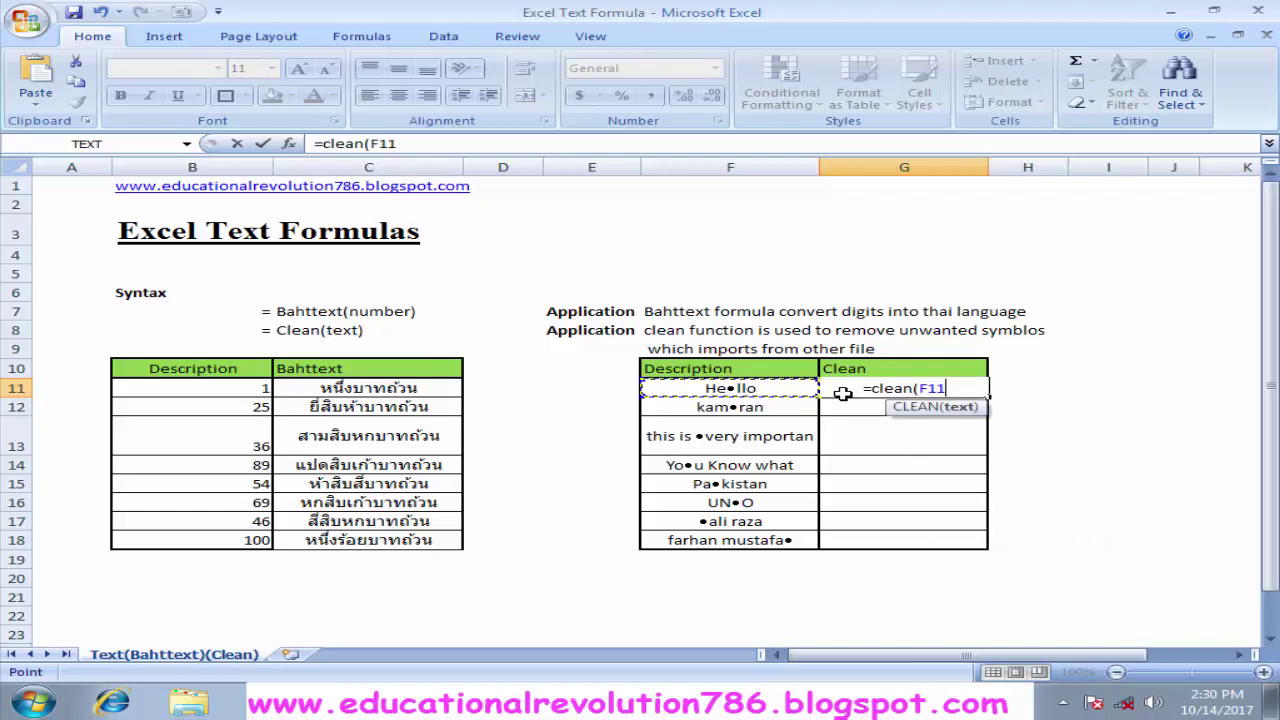
type(")")
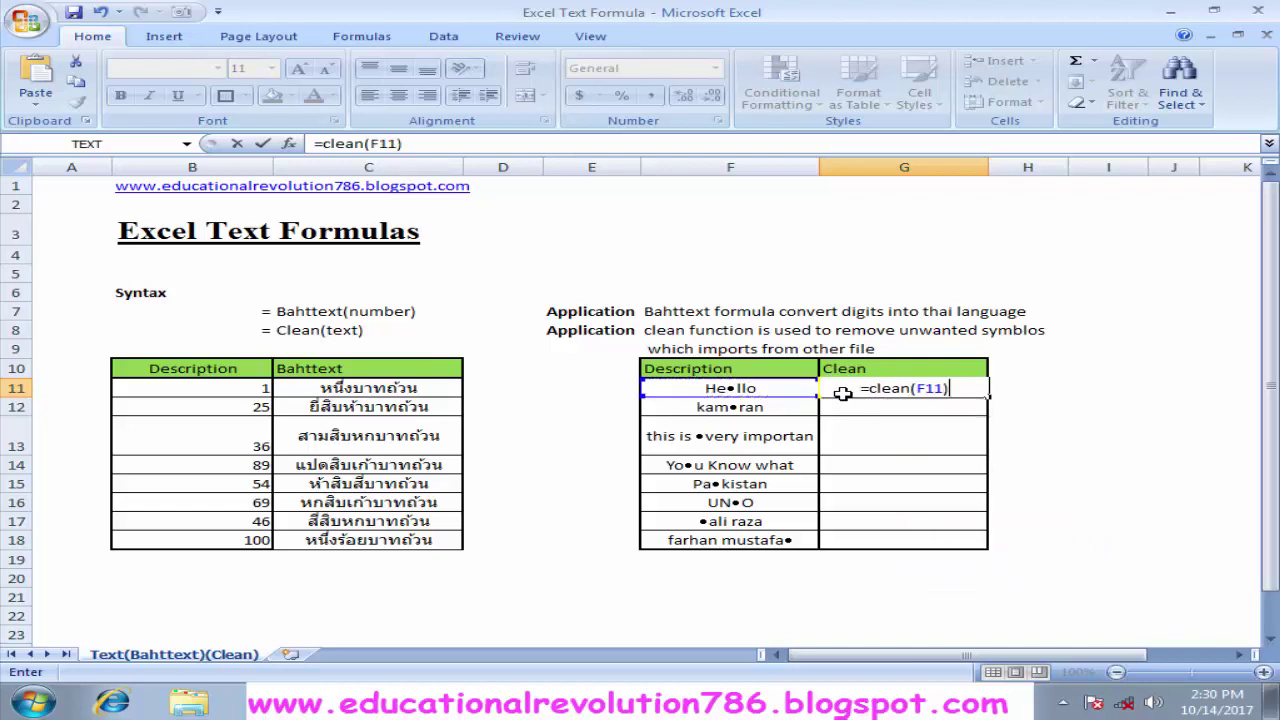
key("Return")
left_click(843, 393)
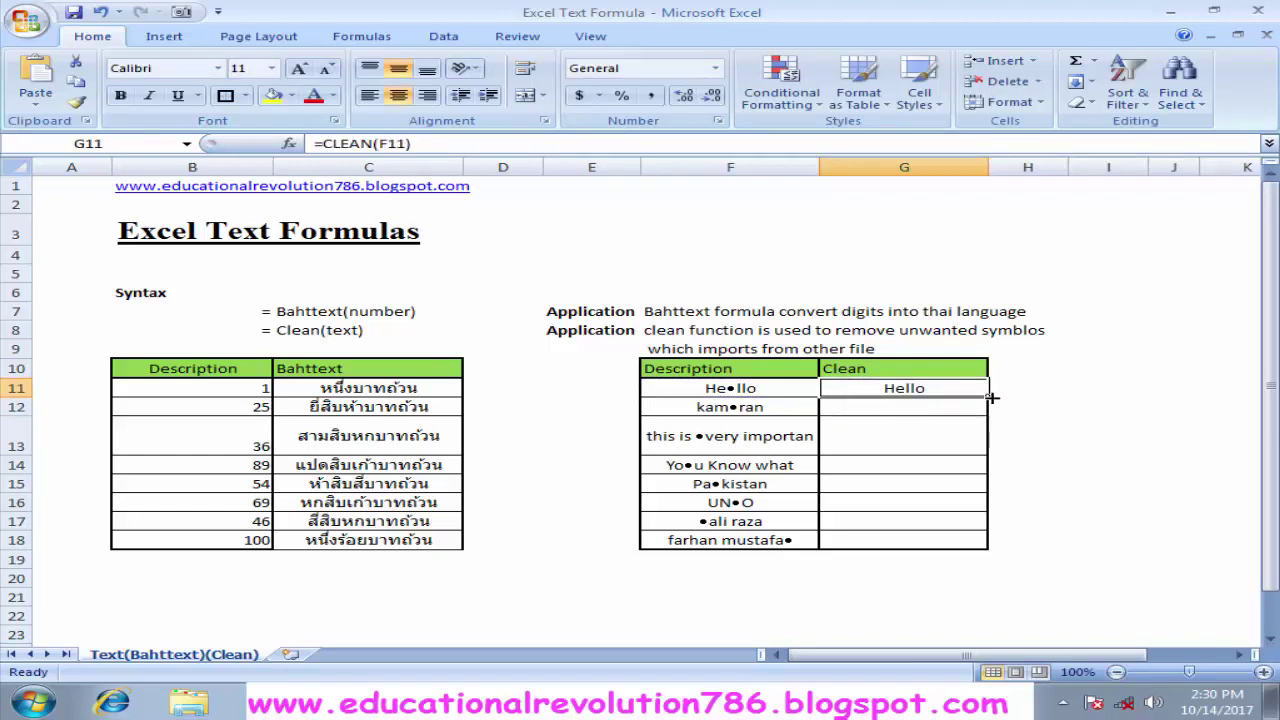
- Copy G11's CLEAN formula down to G18, then compare the original and cleaned descriptions
left_click_drag(991, 397, 996, 547)
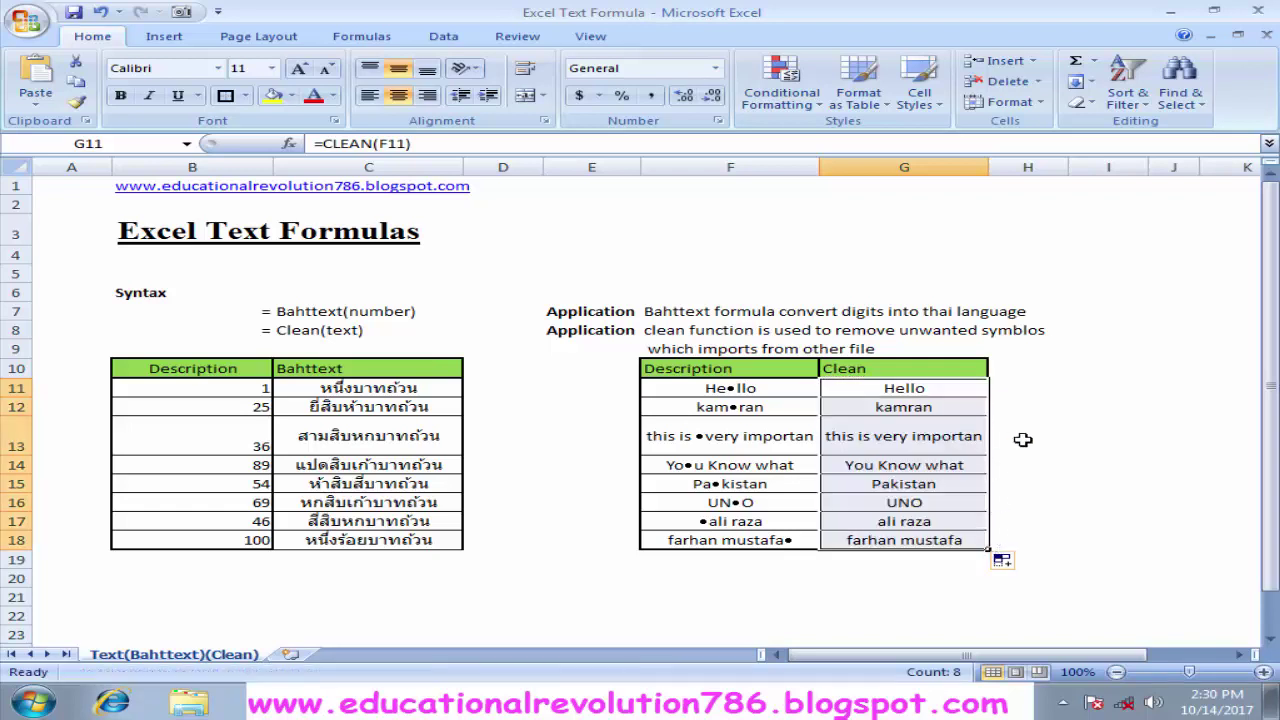
left_click(1108, 435)
left_click(708, 430)
left_click(729, 463)
left_click(752, 482)
left_click(762, 500)
left_click(767, 520)
left_click(890, 390)
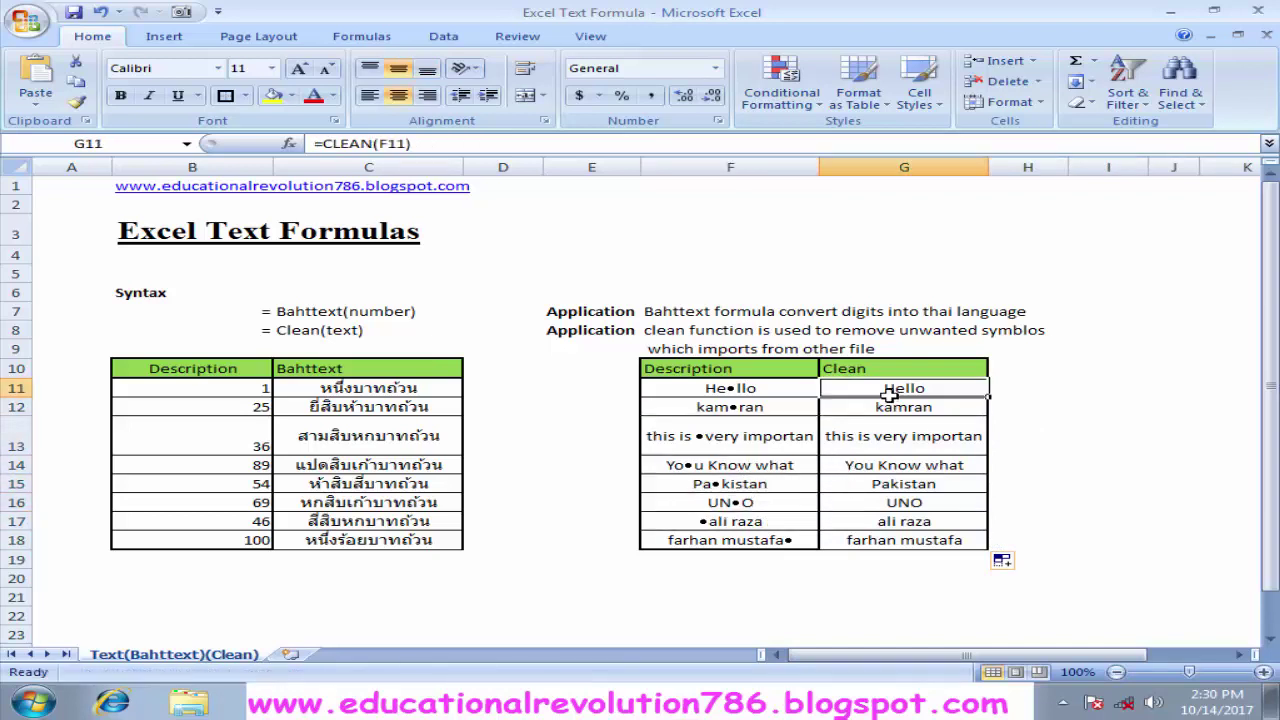
left_click(893, 408)
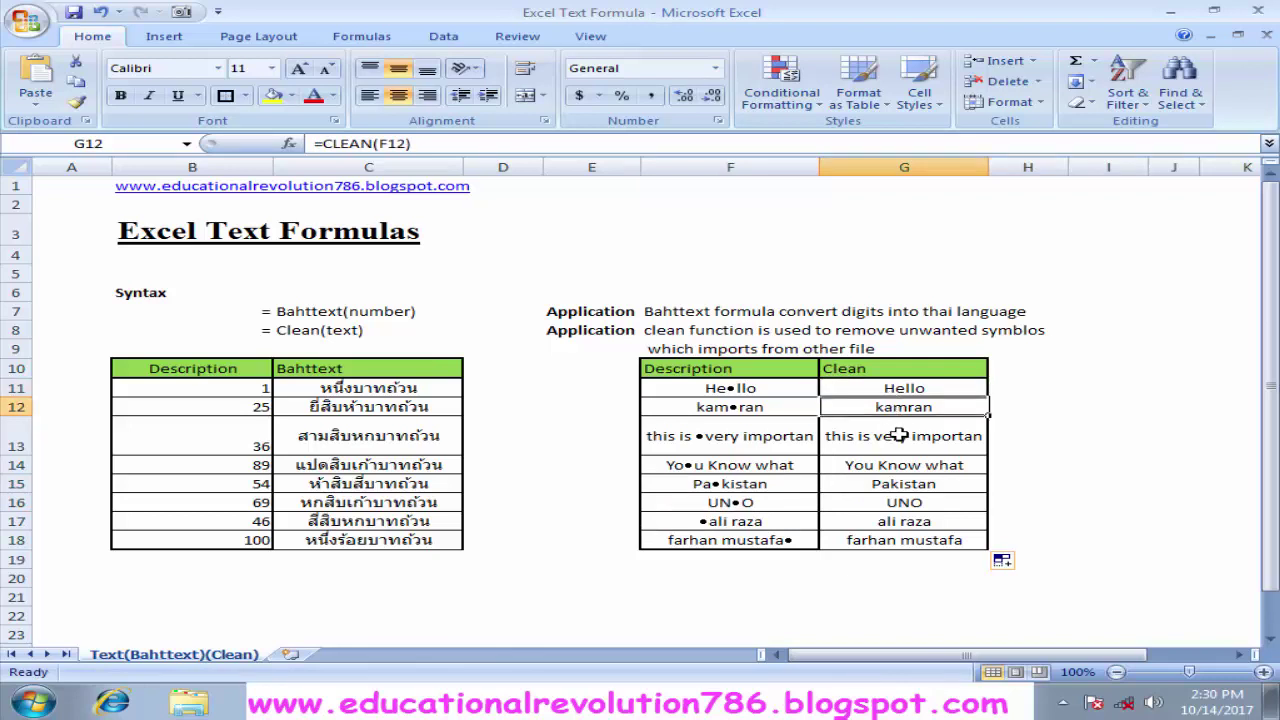